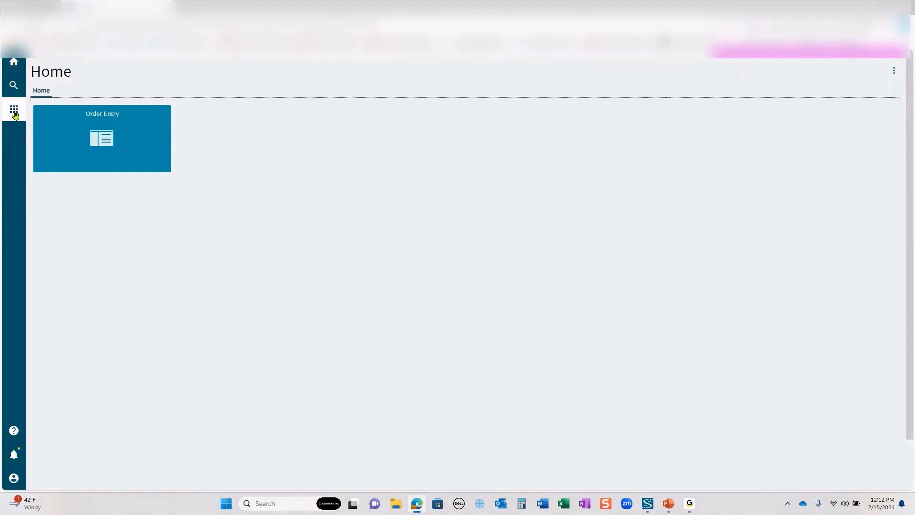
- Open AR Invoice Entry from the general operations of Accounts Receivable in Financial Management
{"action": "left_click", "coordinate": [15, 112]}
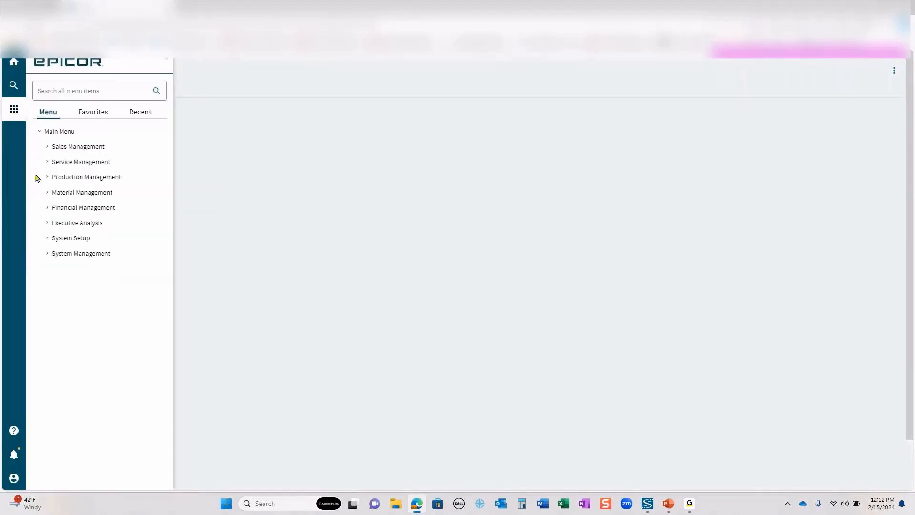
{"action": "left_click", "coordinate": [92, 209]}
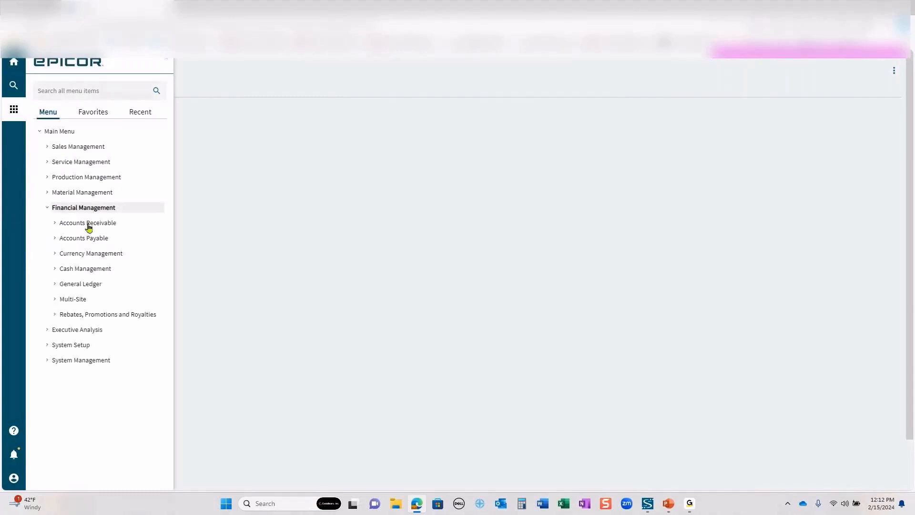
{"action": "left_click", "coordinate": [89, 224]}
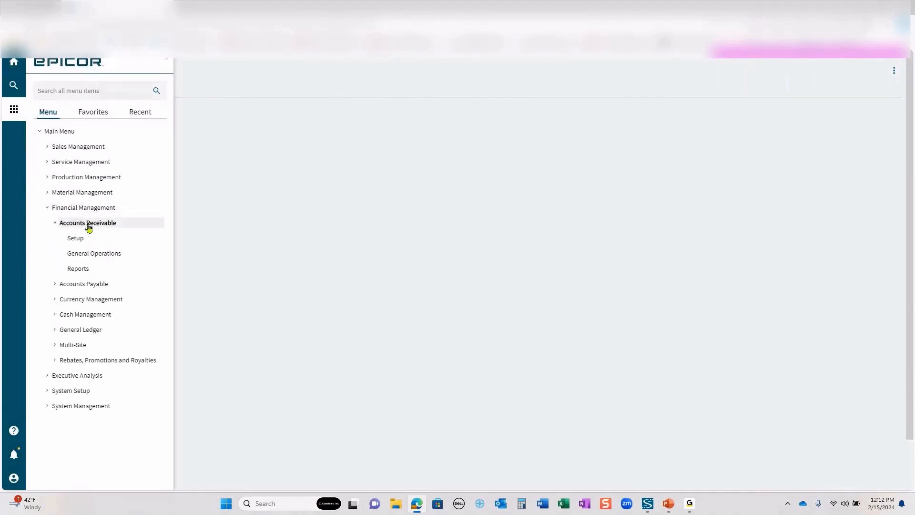
{"action": "left_click", "coordinate": [103, 258]}
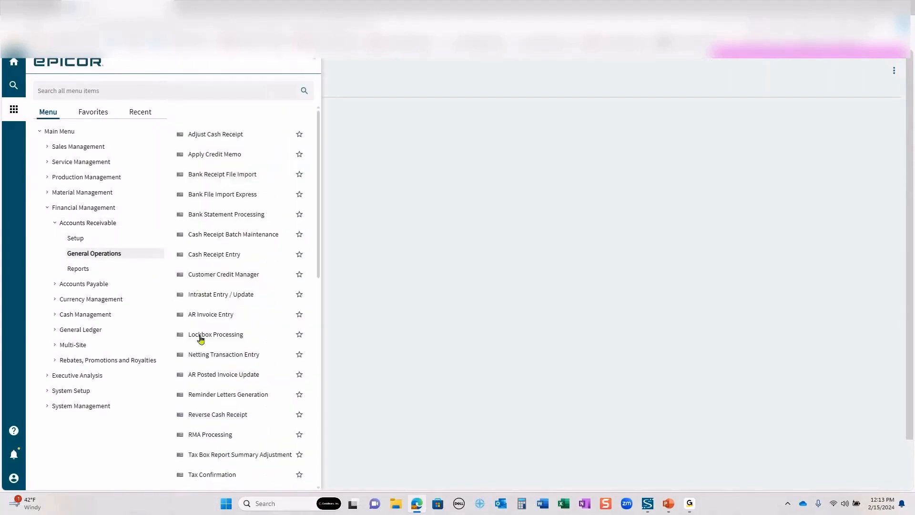
{"action": "left_click", "coordinate": [216, 317]}
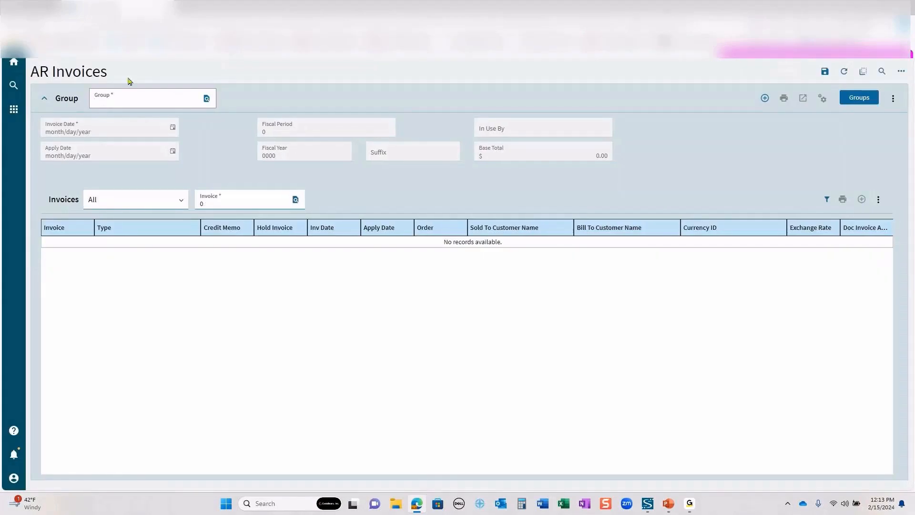
- Add a new AR invoice group named TestBatc and save it
{"action": "type", "text": "estBatc"}
{"action": "key", "text": "Tab"}
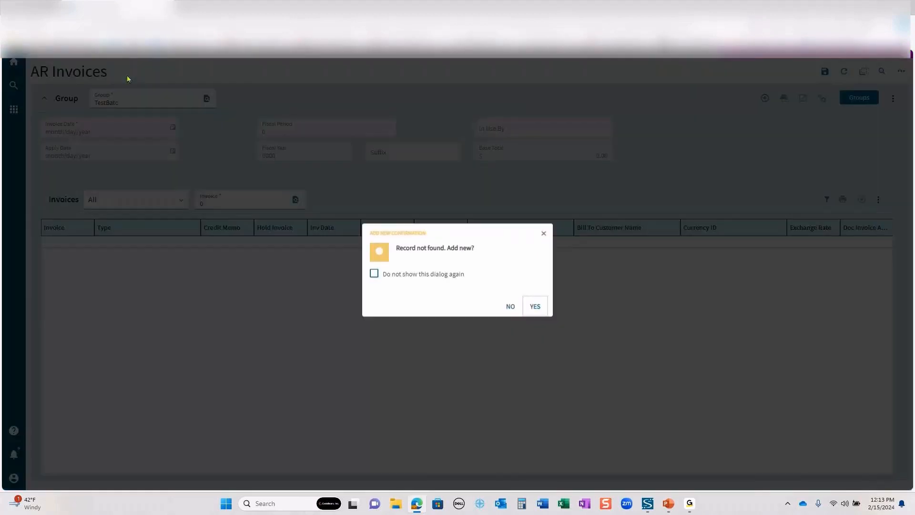
{"action": "left_click", "coordinate": [534, 305]}
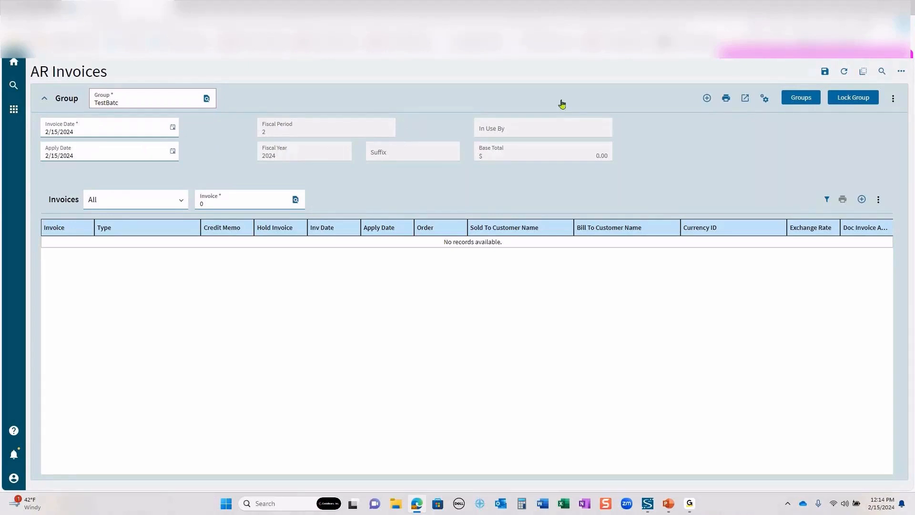
{"action": "left_click", "coordinate": [825, 71]}
- Start getting shipments for the group and bring up all packing slips, leaving the site and customer filters unchanged
{"action": "left_click", "coordinate": [903, 73]}
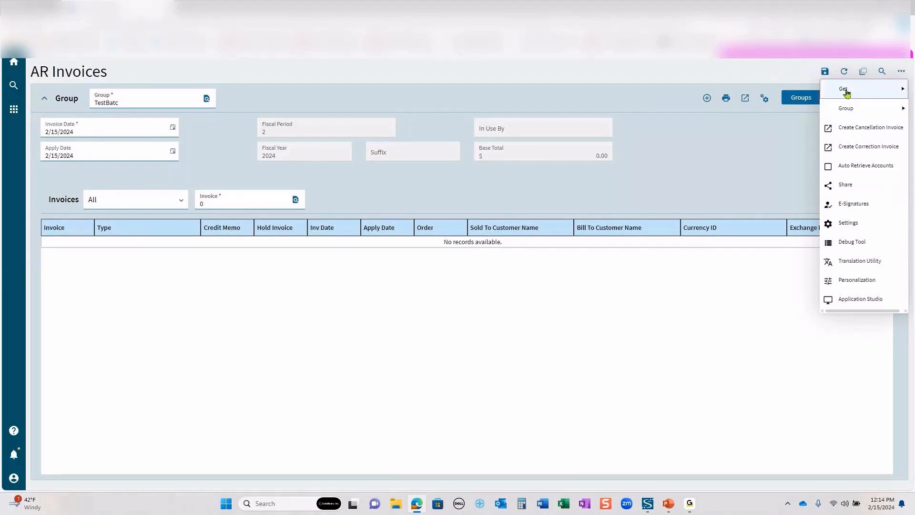
{"action": "left_click", "coordinate": [869, 90]}
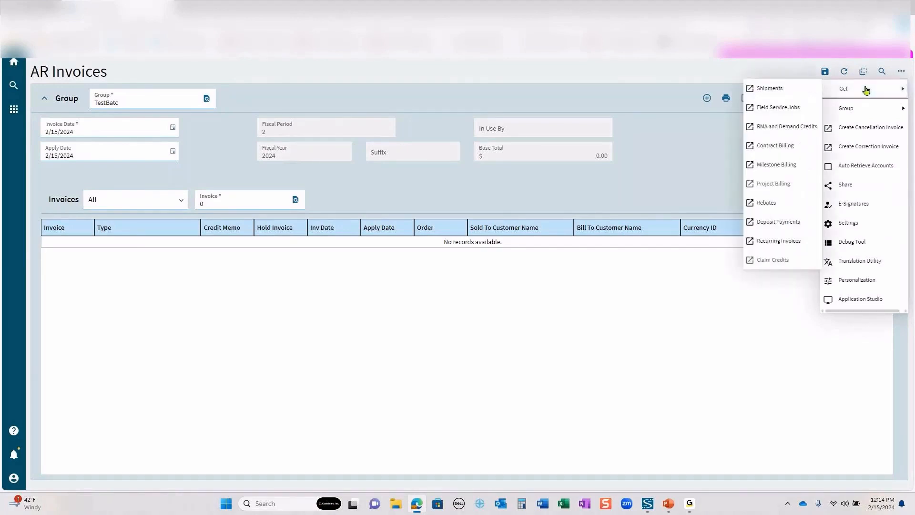
{"action": "left_click", "coordinate": [776, 89]}
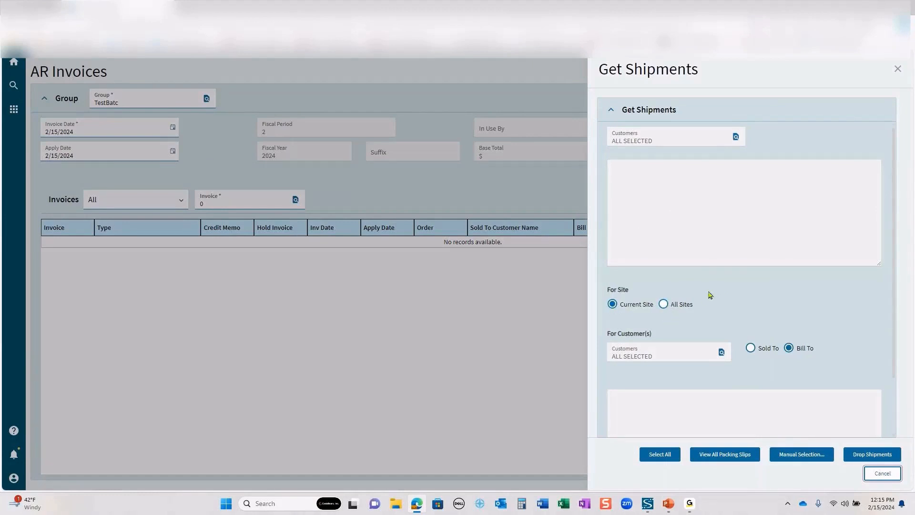
{"action": "scroll", "coordinate": [752, 294], "scroll_direction": "down", "scroll_amount": 1}
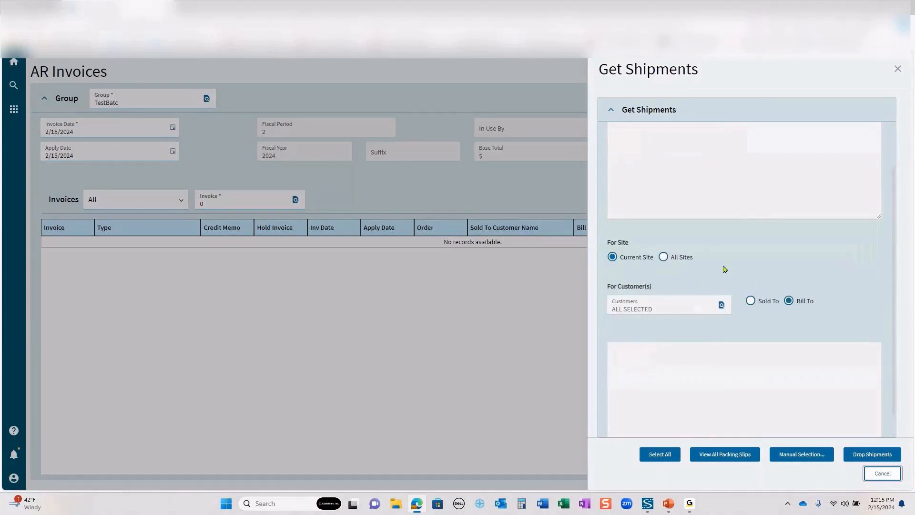
{"action": "scroll", "coordinate": [727, 270], "scroll_direction": "down", "scroll_amount": 1}
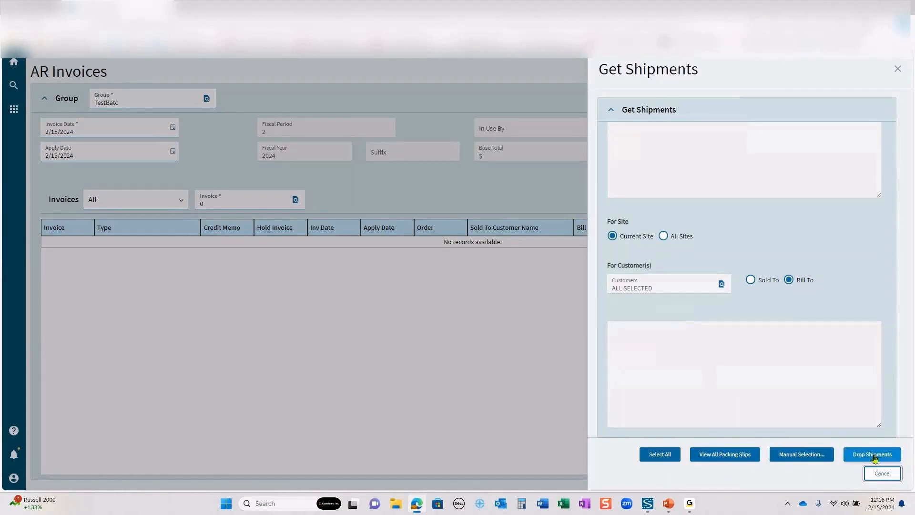
{"action": "left_click", "coordinate": [705, 460]}
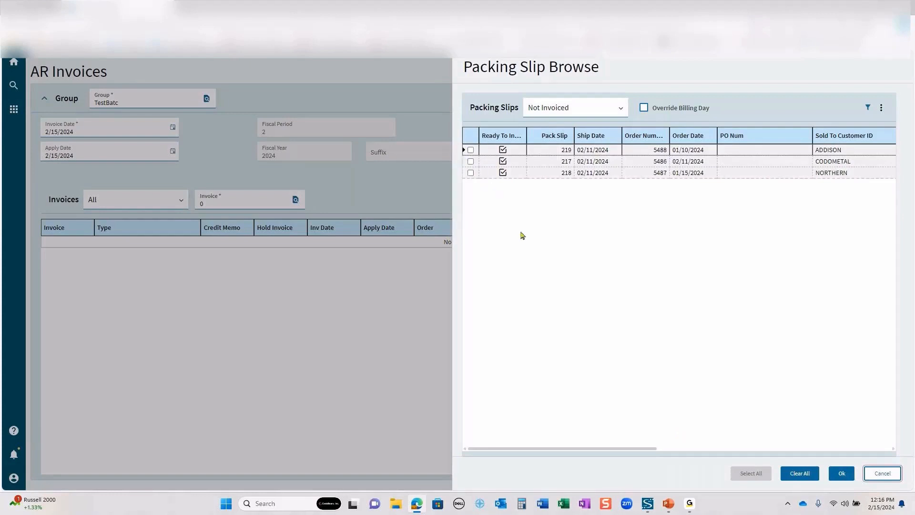
- Select the ADDISON, CODOMETAL and NORTHERN packing slips and generate their invoices in the group
{"action": "left_click", "coordinate": [471, 149]}
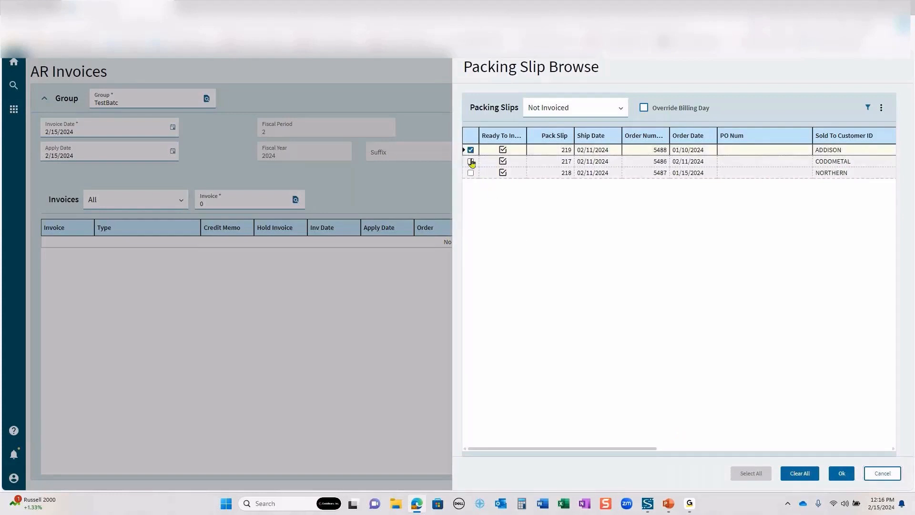
{"action": "left_click", "coordinate": [471, 161]}
{"action": "left_click", "coordinate": [471, 173]}
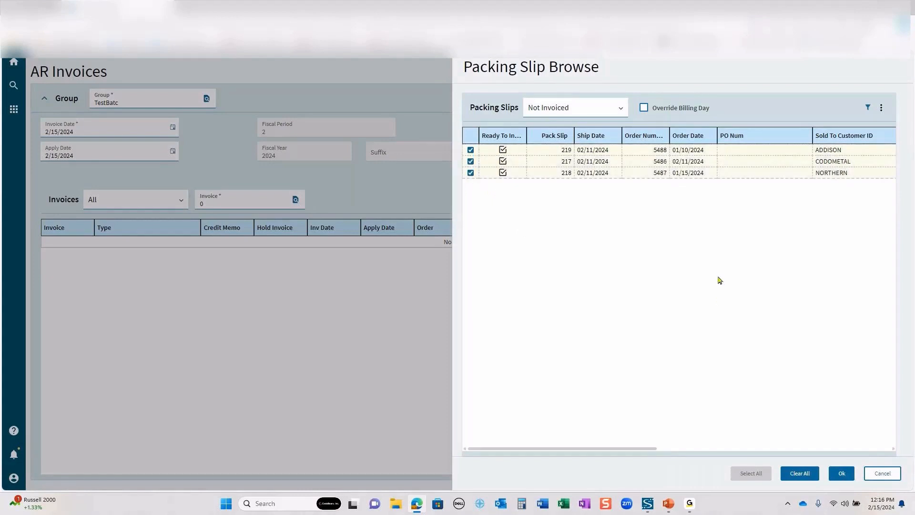
{"action": "left_click", "coordinate": [842, 473]}
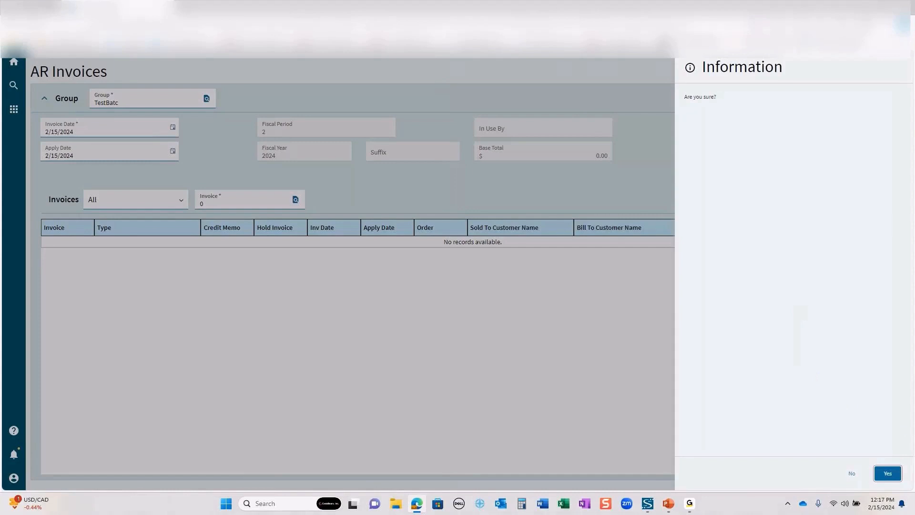
{"action": "left_click", "coordinate": [881, 473]}
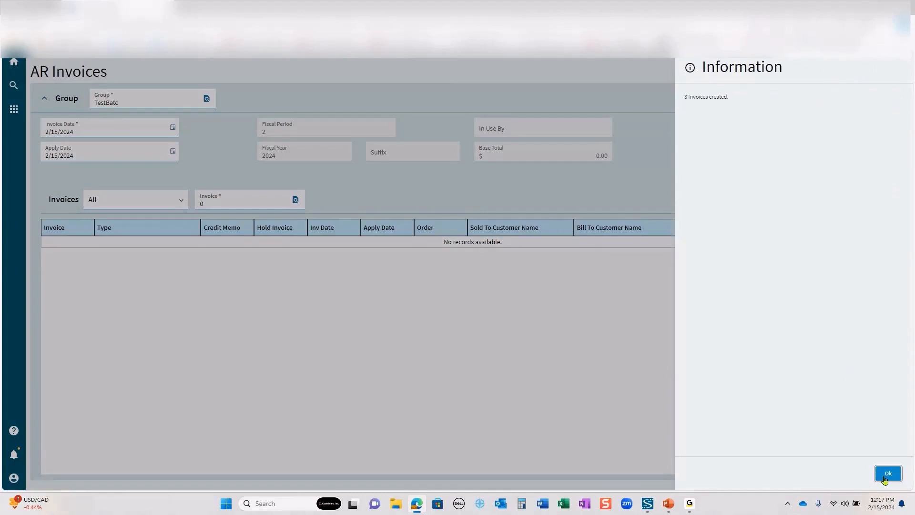
{"action": "left_click", "coordinate": [888, 474]}
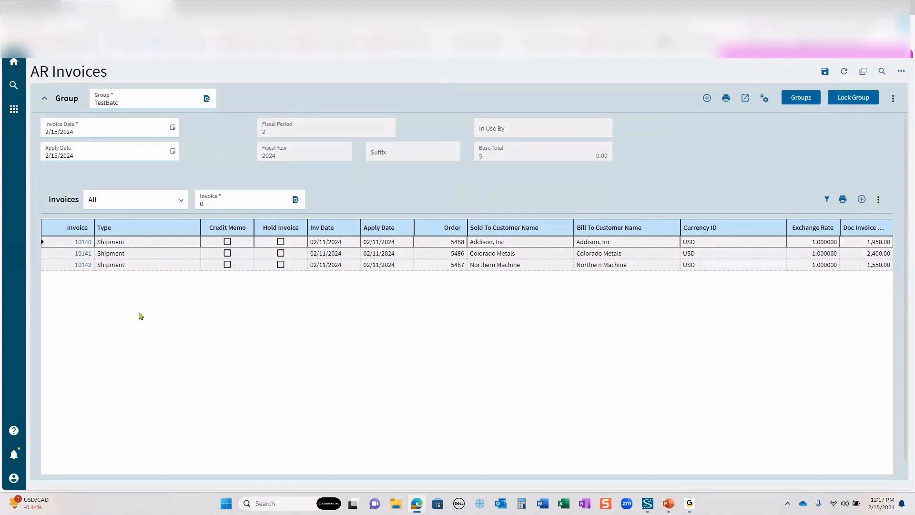
- Open the Addison, Inc invoice and examine its header details, invoice summary and line amounts across to the line totals
{"action": "left_click", "coordinate": [83, 246]}
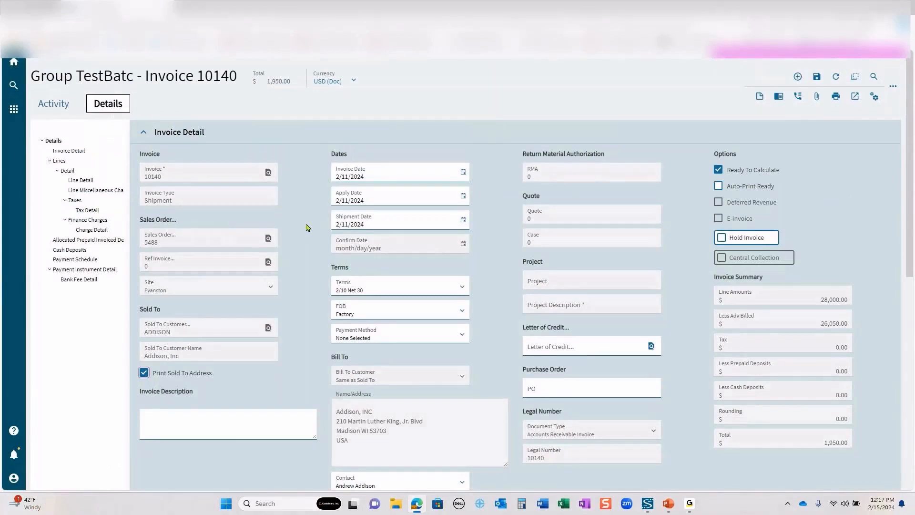
{"action": "scroll", "coordinate": [309, 222], "scroll_direction": "down", "scroll_amount": 2}
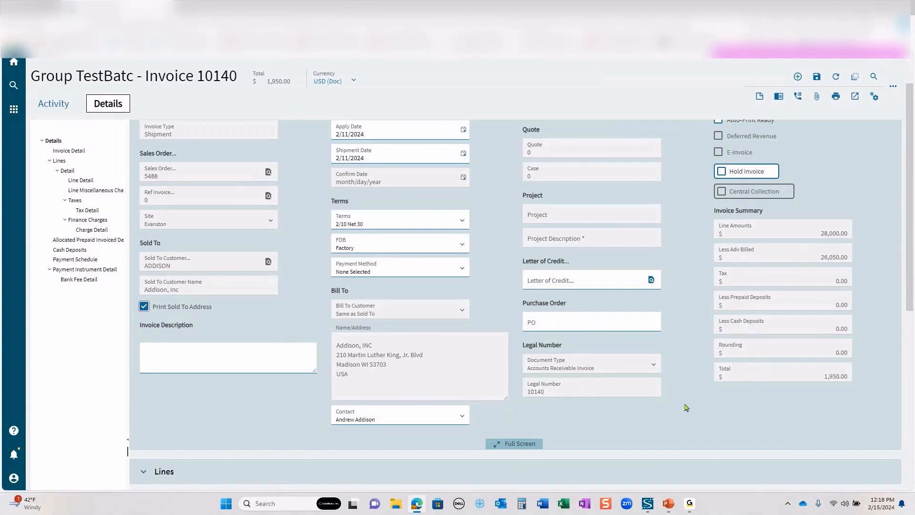
{"action": "scroll", "coordinate": [691, 405], "scroll_direction": "down", "scroll_amount": 1}
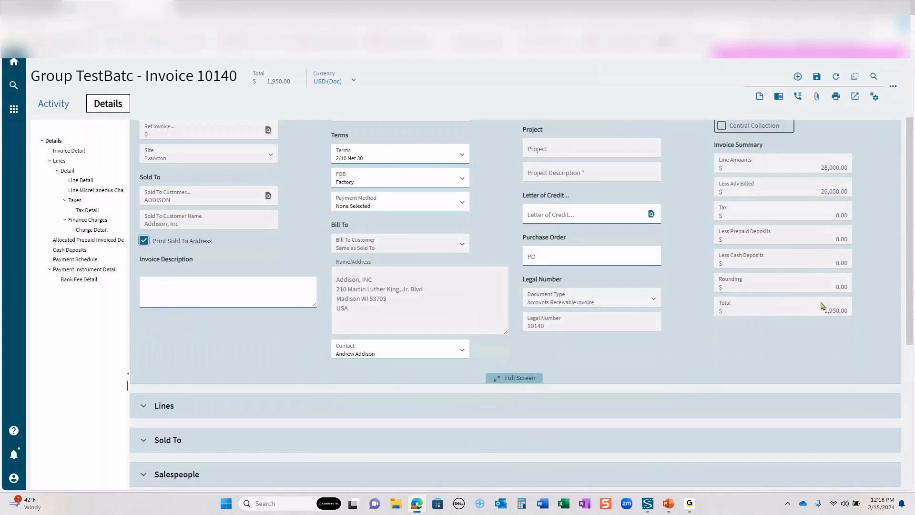
{"action": "left_click", "coordinate": [142, 404]}
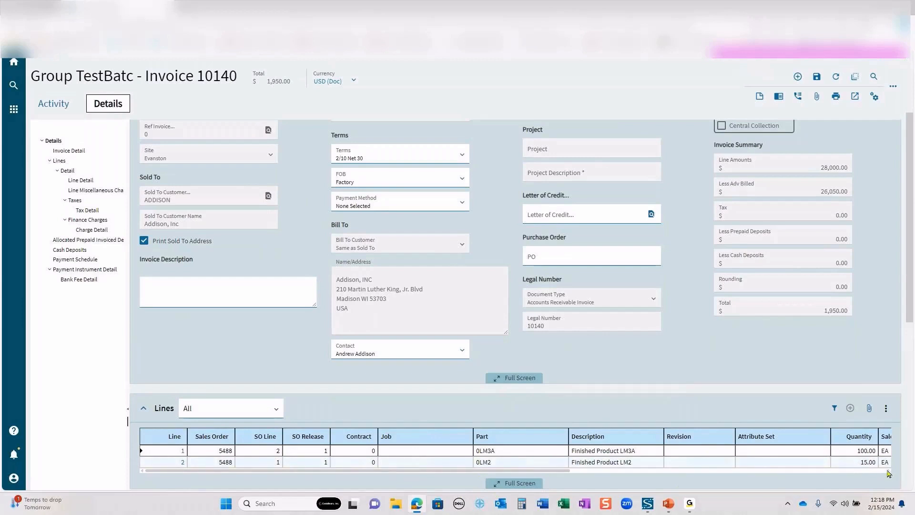
{"action": "scroll", "coordinate": [889, 473], "scroll_direction": "right", "scroll_amount": 10}
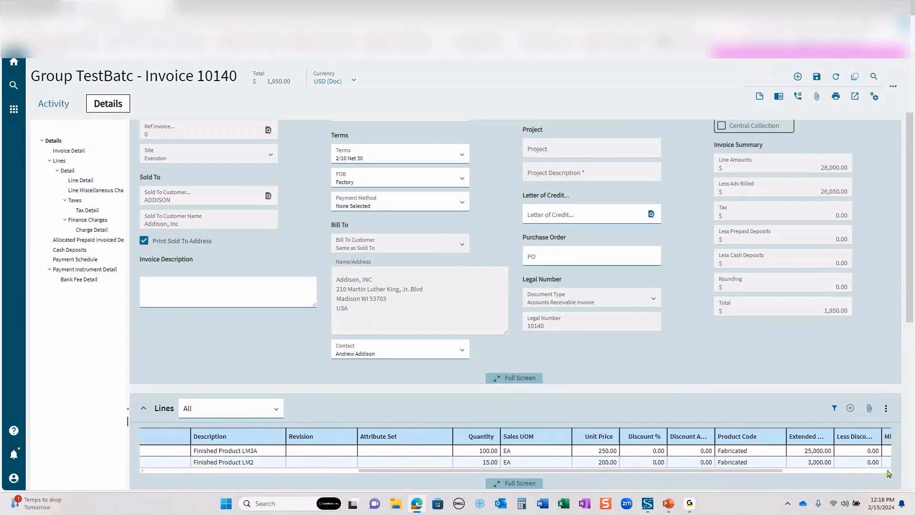
{"action": "scroll", "coordinate": [889, 474], "scroll_direction": "right", "scroll_amount": 2}
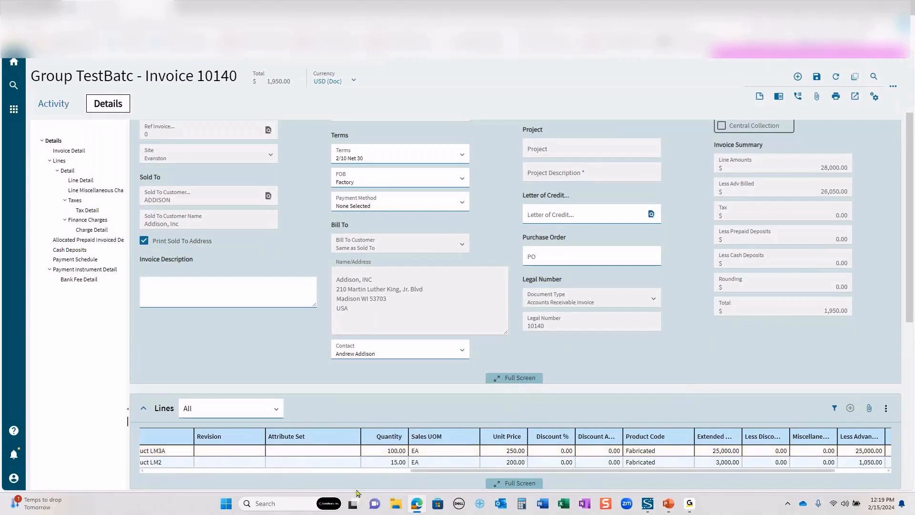
{"action": "left_click", "coordinate": [890, 472]}
{"action": "left_click", "coordinate": [890, 473]}
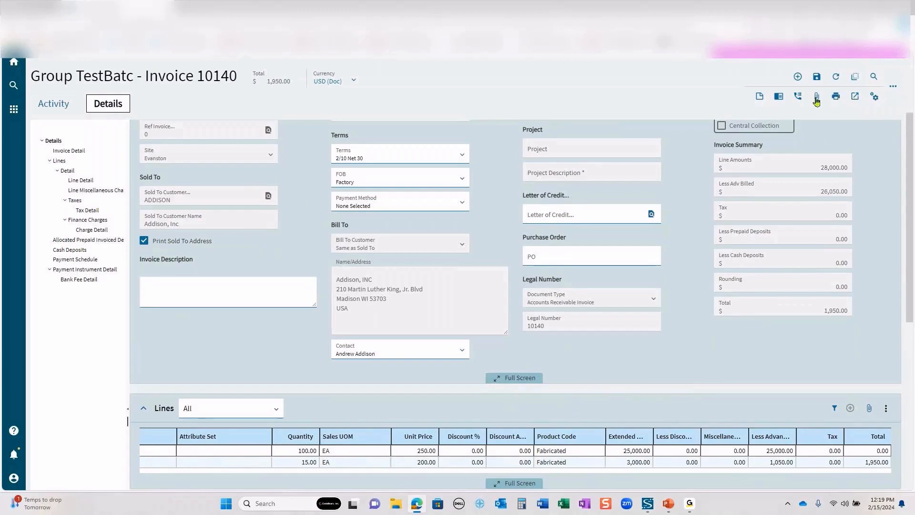
- Review the Addison, Inc invoice's print options and full Invoice Detail page, ending back at the group's invoices
{"action": "left_click", "coordinate": [837, 97]}
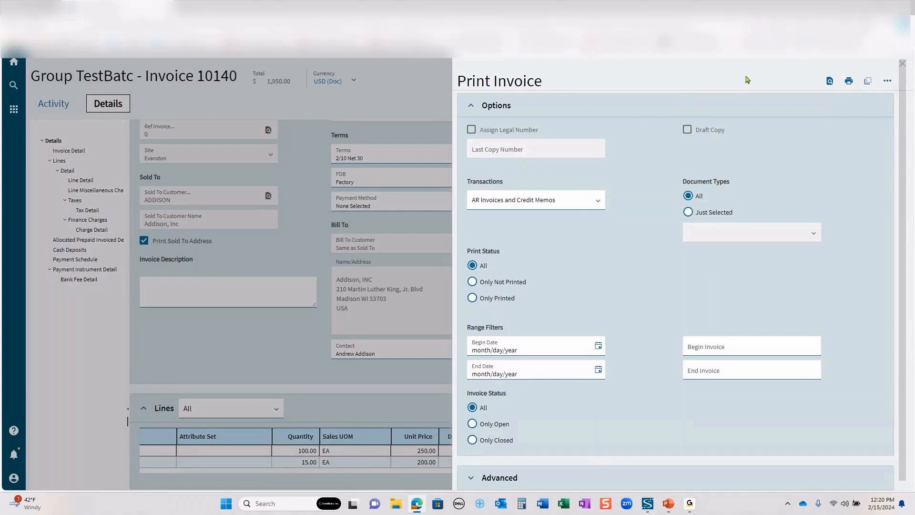
{"action": "left_click", "coordinate": [905, 66]}
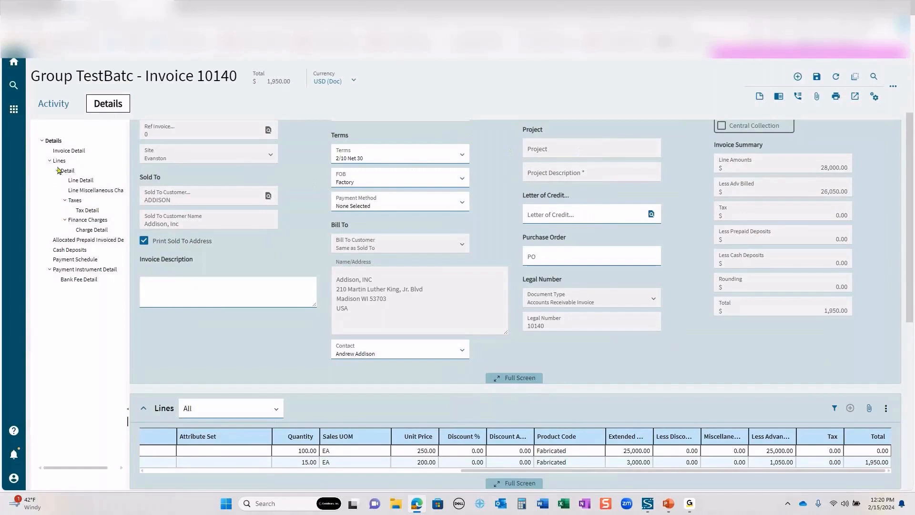
{"action": "left_click", "coordinate": [69, 151]}
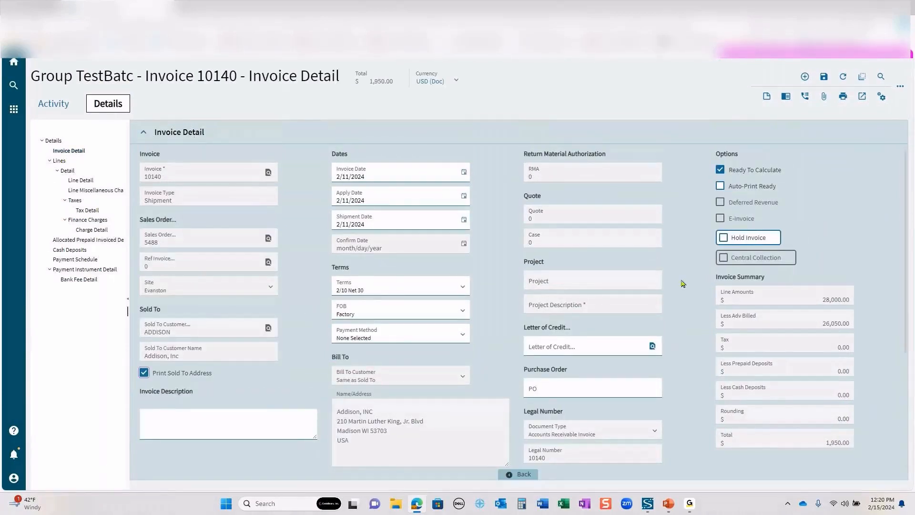
{"action": "scroll", "coordinate": [686, 281], "scroll_direction": "down", "scroll_amount": 4}
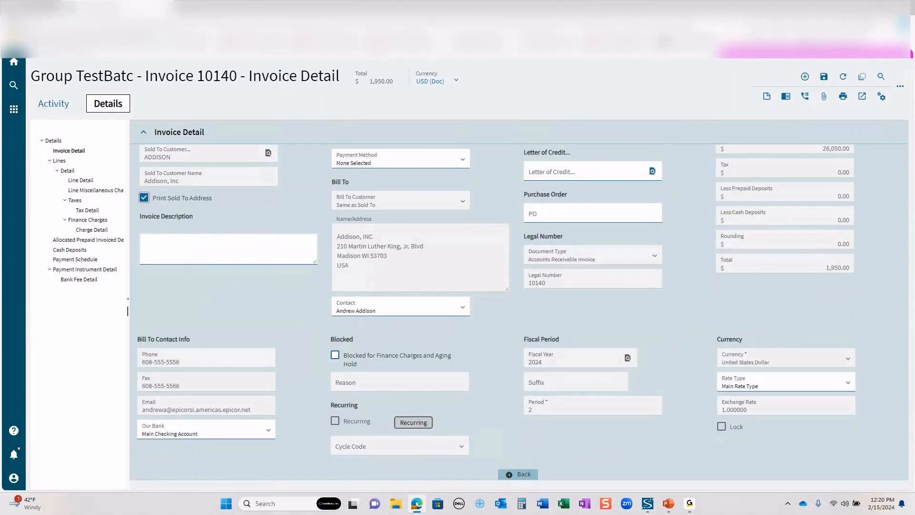
{"action": "left_click", "coordinate": [36, 54]}
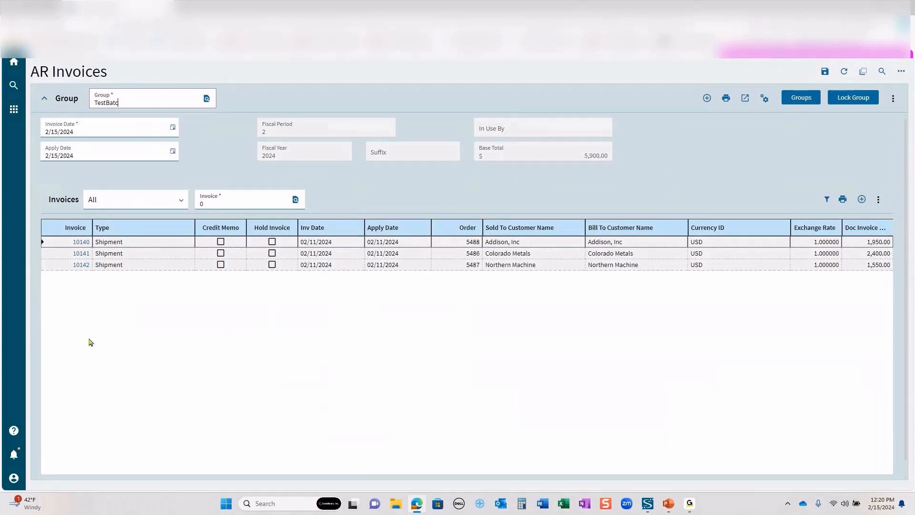
- Open the Colorado Metals invoice and examine its header details, invoice summary and lines
{"action": "left_click", "coordinate": [81, 255]}
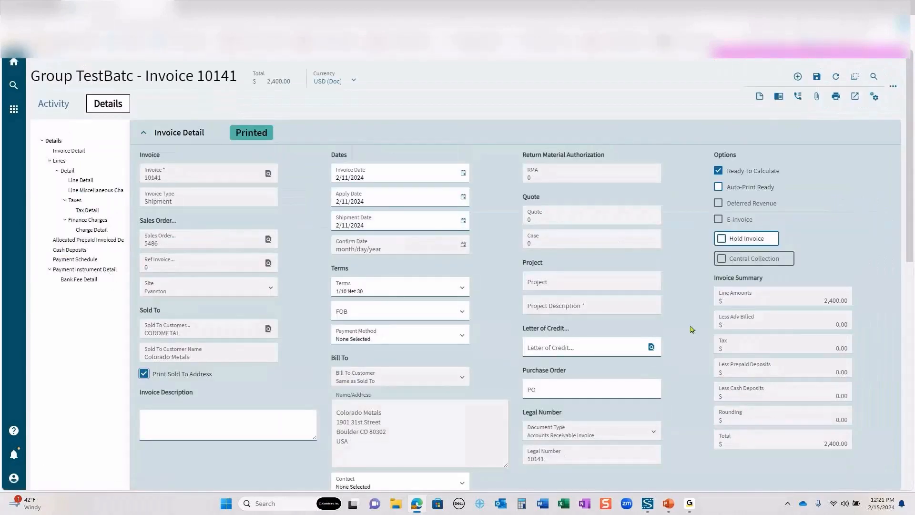
{"action": "scroll", "coordinate": [691, 329], "scroll_direction": "down", "scroll_amount": 3}
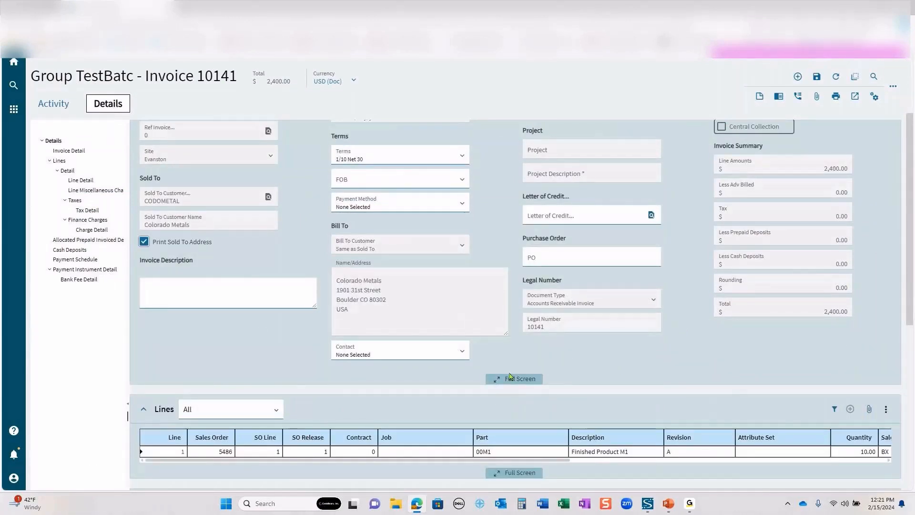
{"action": "scroll", "coordinate": [202, 344], "scroll_direction": "down", "scroll_amount": 3}
{"action": "scroll", "coordinate": [196, 334], "scroll_direction": "up", "scroll_amount": 1}
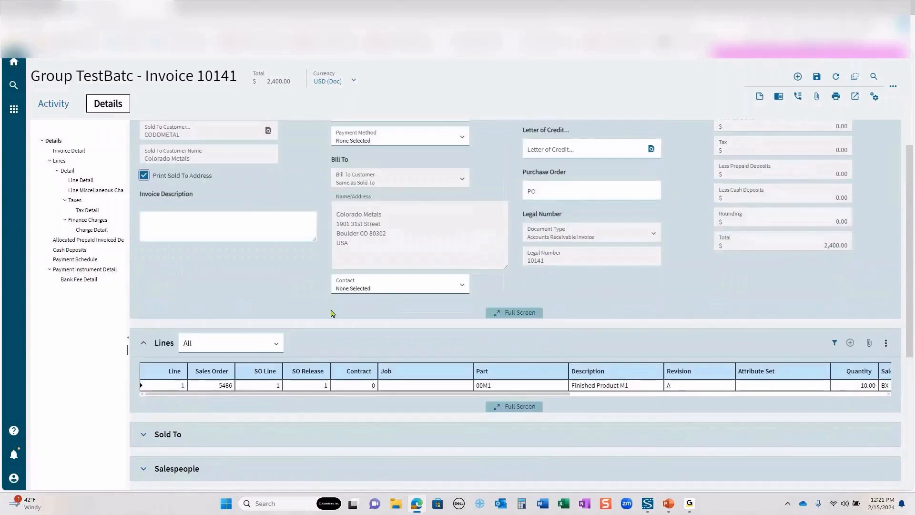
- Add a Freight miscellaneous charge of type Amount for 25.00 to line 1 of the Colorado Metals invoice
{"action": "left_click", "coordinate": [92, 191]}
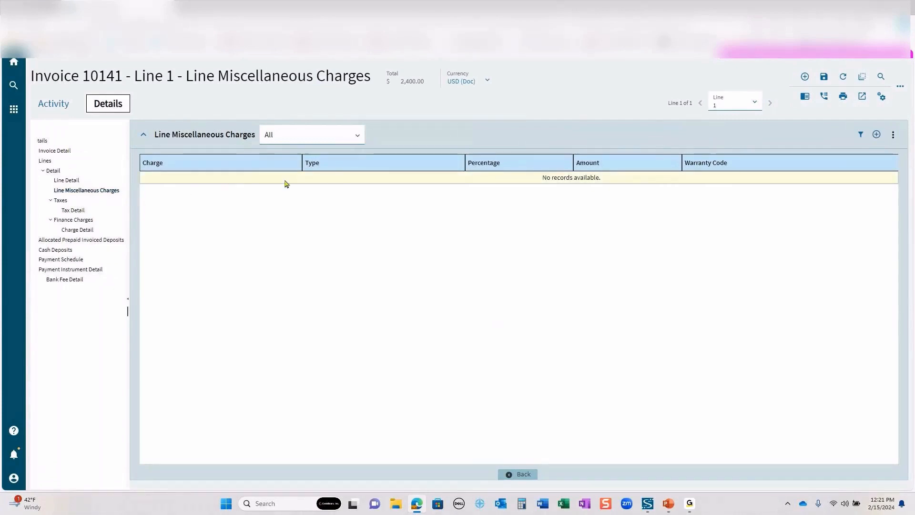
{"action": "left_click", "coordinate": [878, 135]}
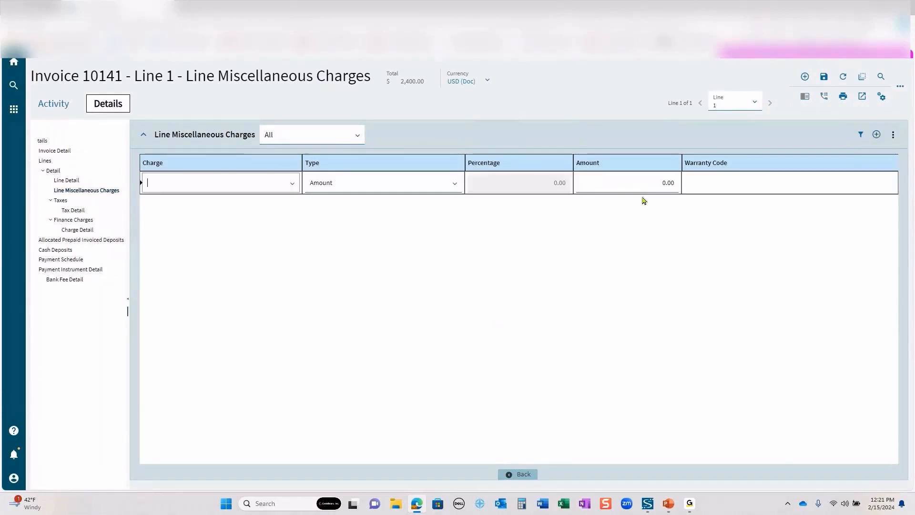
{"action": "left_click", "coordinate": [293, 184]}
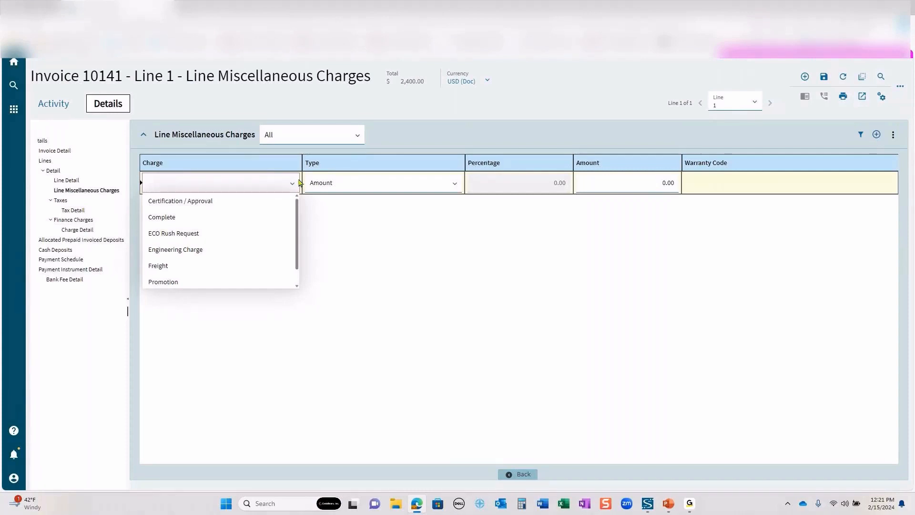
{"action": "left_click", "coordinate": [159, 266]}
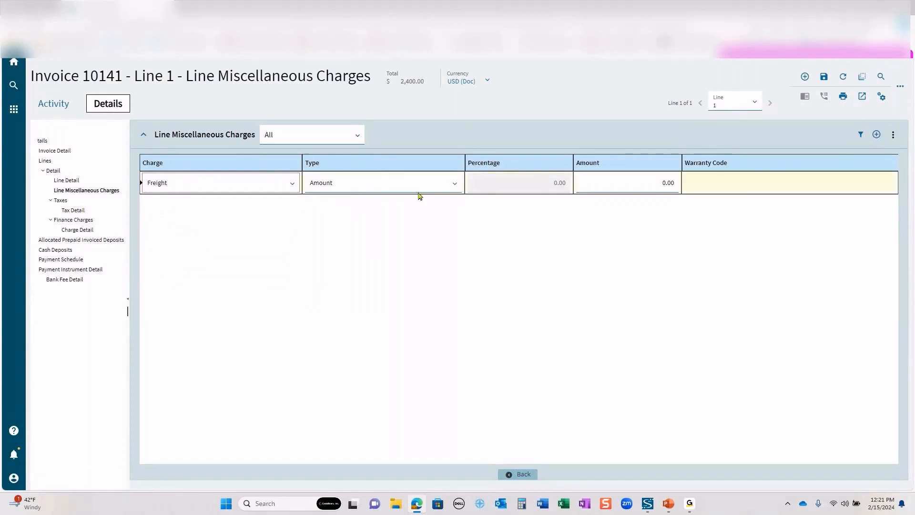
{"action": "left_click", "coordinate": [457, 184]}
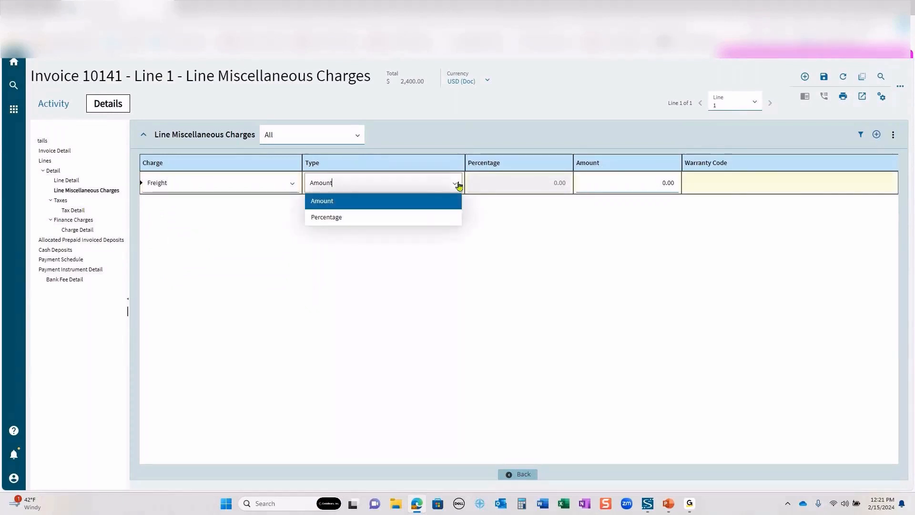
{"action": "left_click", "coordinate": [459, 186]}
{"action": "left_click", "coordinate": [637, 179]}
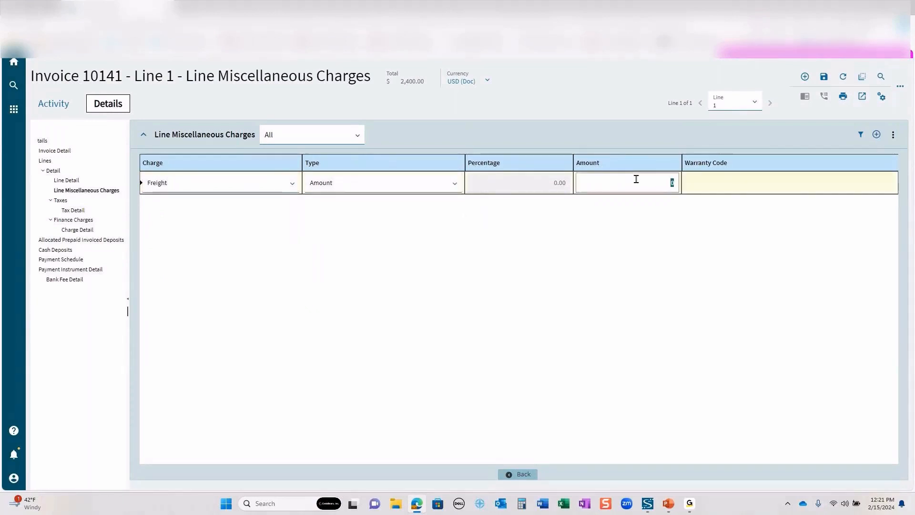
{"action": "left_click", "coordinate": [717, 171]}
{"action": "left_click", "coordinate": [650, 181]}
{"action": "type", "text": "25"}
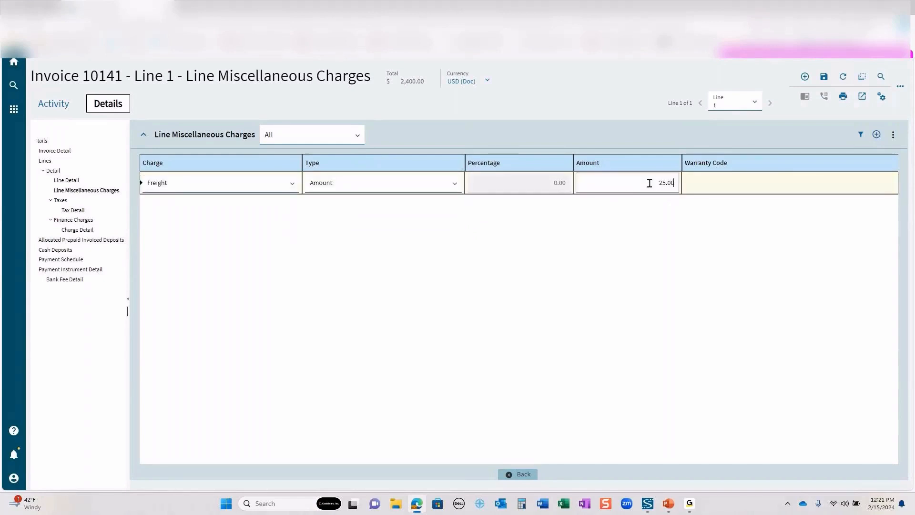
{"action": "key", "text": "Tab"}
{"action": "left_click", "coordinate": [877, 135]}
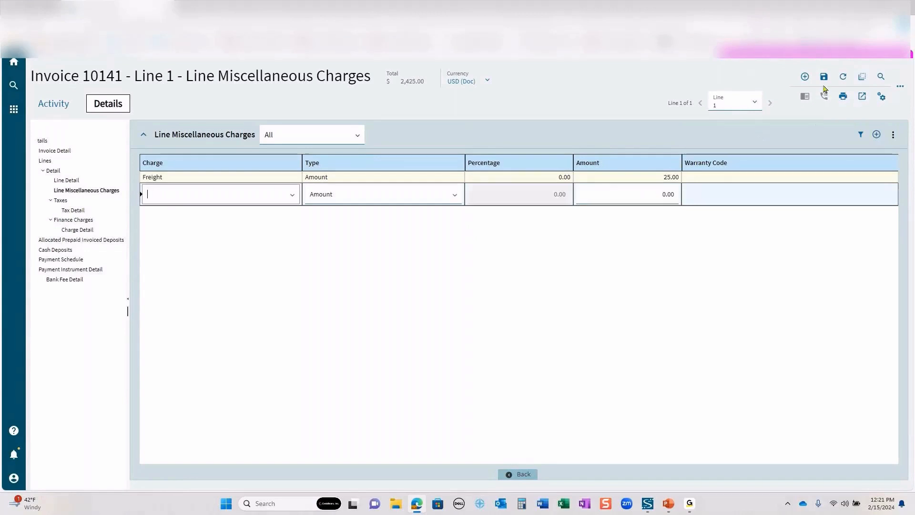
{"action": "left_click", "coordinate": [141, 197]}
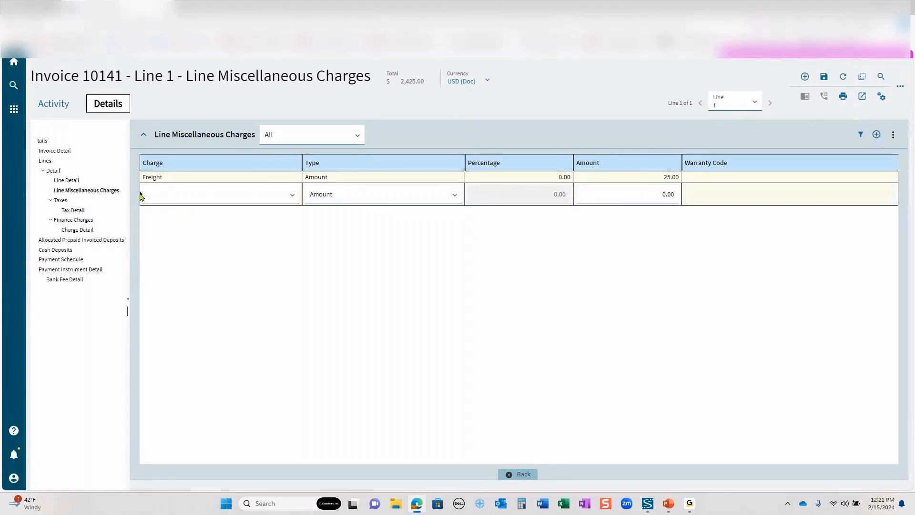
{"action": "left_click", "coordinate": [892, 138]}
{"action": "left_click", "coordinate": [828, 163]}
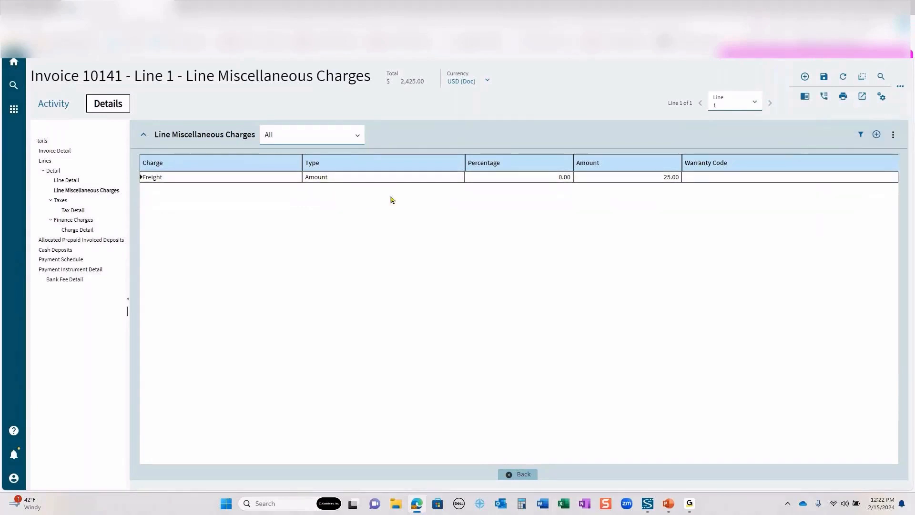
- Check the Colorado Metals invoice's summary and its line detail, including totals and GL account override, then return to the group's invoices
{"action": "left_click", "coordinate": [55, 152]}
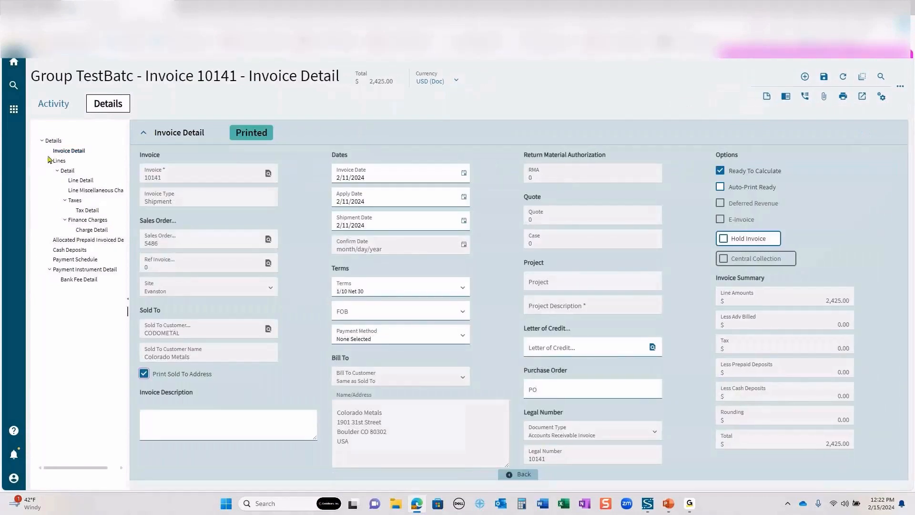
{"action": "left_click", "coordinate": [52, 160]}
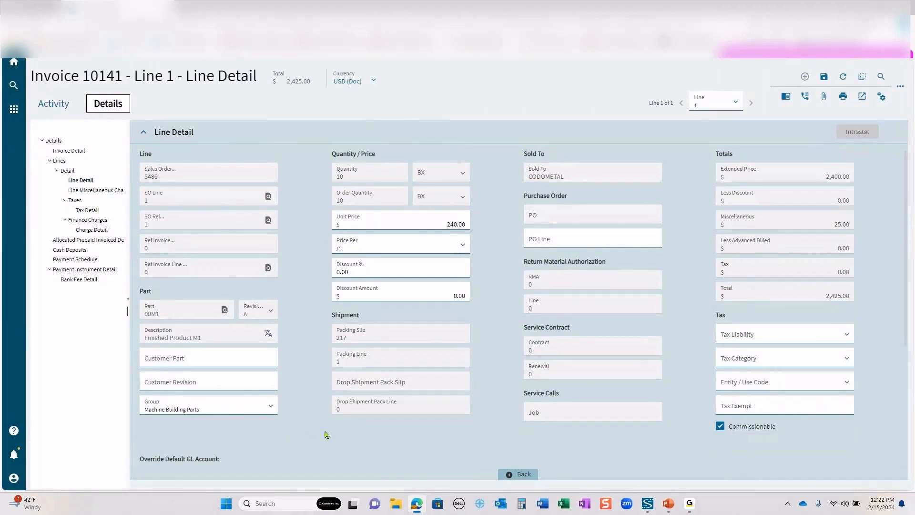
{"action": "scroll", "coordinate": [327, 435], "scroll_direction": "down", "scroll_amount": 3}
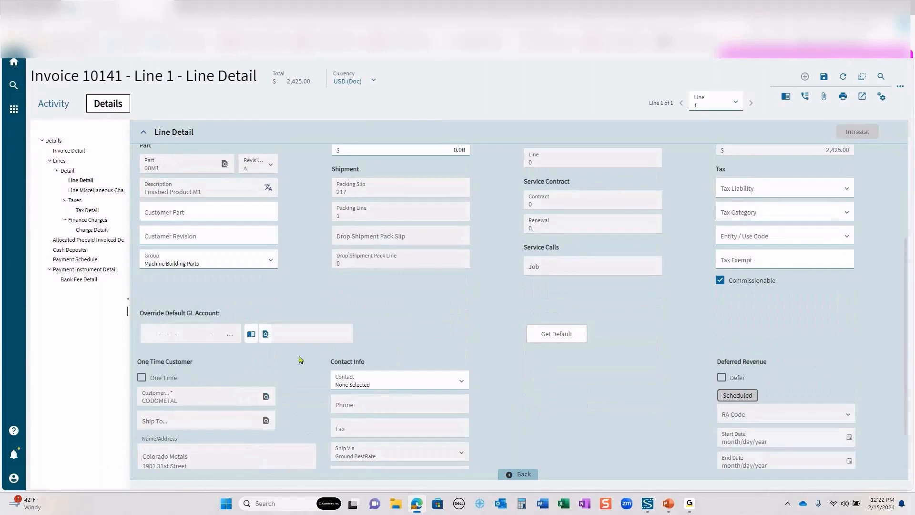
{"action": "scroll", "coordinate": [317, 340], "scroll_direction": "up", "scroll_amount": 3}
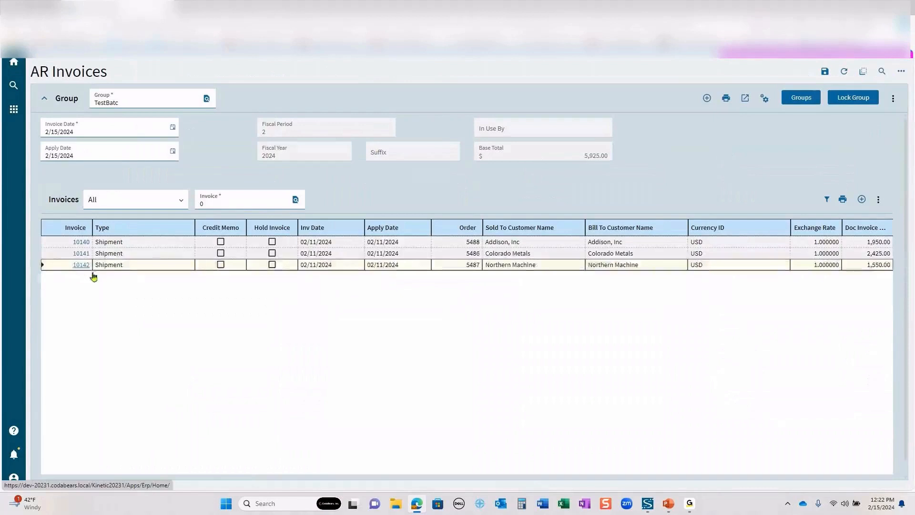
- Open the Northern Machine invoice and examine its header, invoice summary and line amounts across to the miscellaneous charges
{"action": "left_click", "coordinate": [87, 264]}
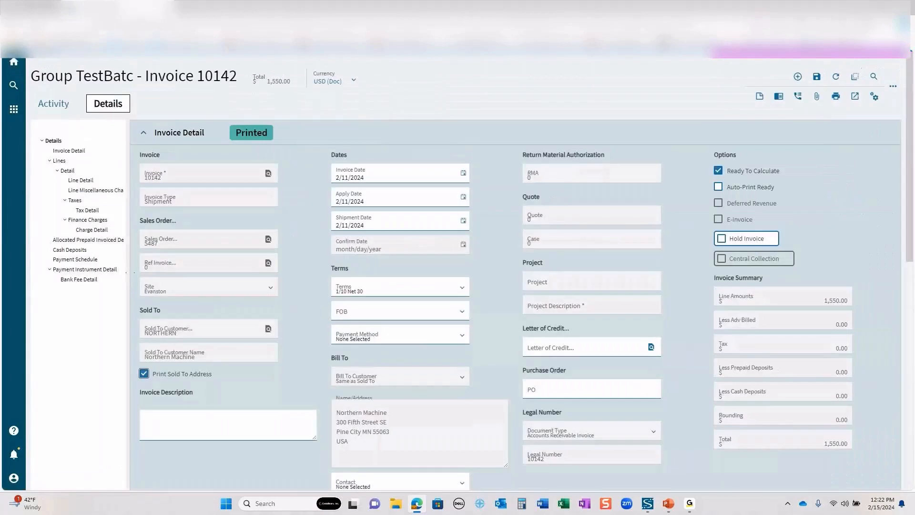
{"action": "scroll", "coordinate": [730, 309], "scroll_direction": "down", "scroll_amount": 2}
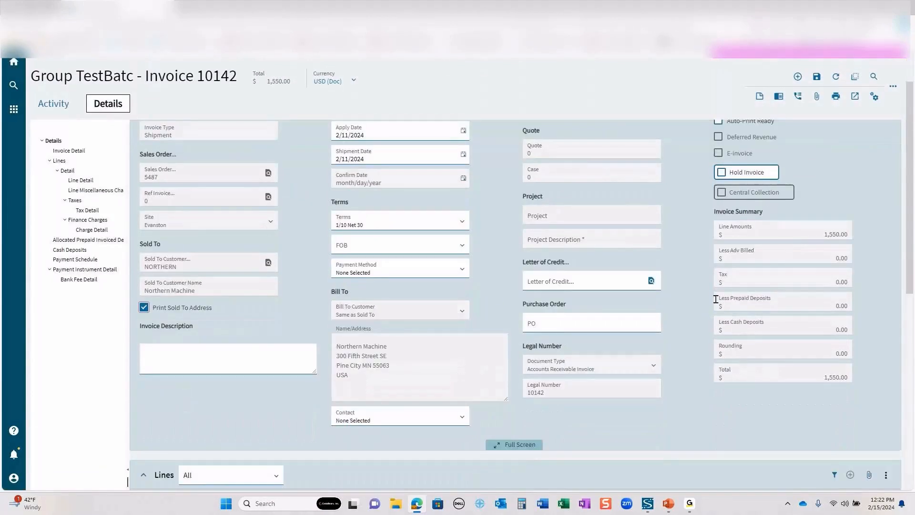
{"action": "scroll", "coordinate": [204, 411], "scroll_direction": "down", "scroll_amount": 4}
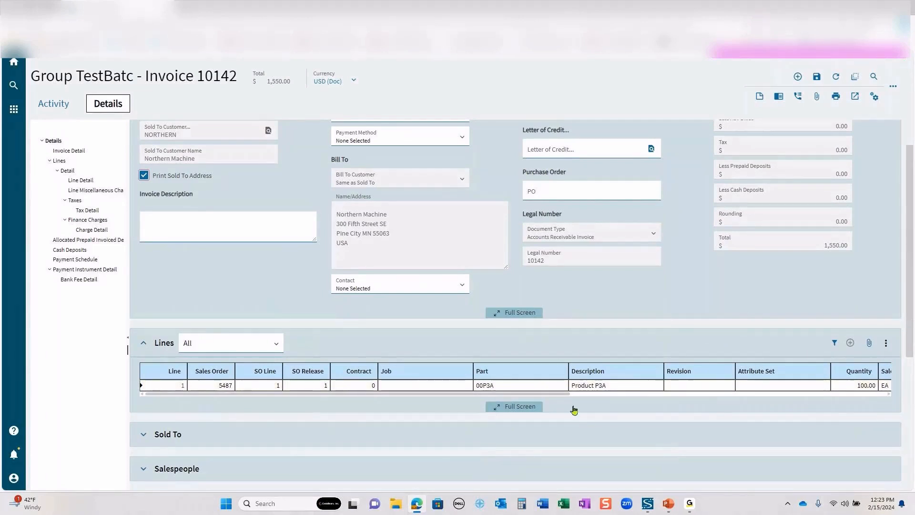
{"action": "left_click", "coordinate": [889, 394]}
{"action": "left_click", "coordinate": [811, 395]}
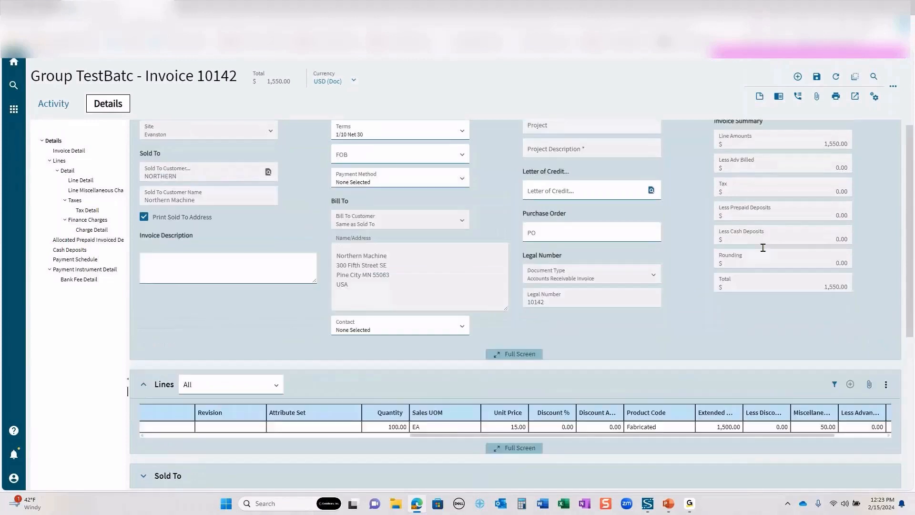
{"action": "scroll", "coordinate": [762, 245], "scroll_direction": "up", "scroll_amount": 3}
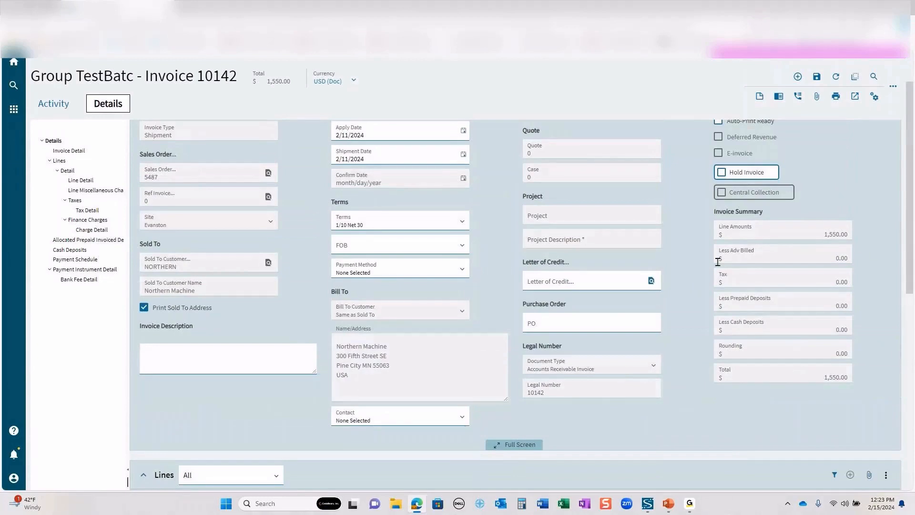
{"action": "scroll", "coordinate": [770, 392], "scroll_direction": "down", "scroll_amount": 4}
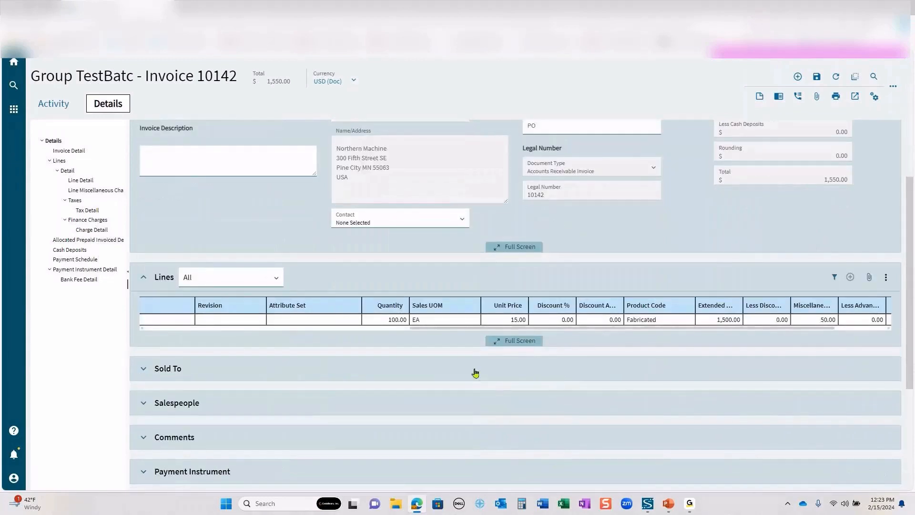
{"action": "scroll", "coordinate": [456, 371], "scroll_direction": "up", "scroll_amount": 5}
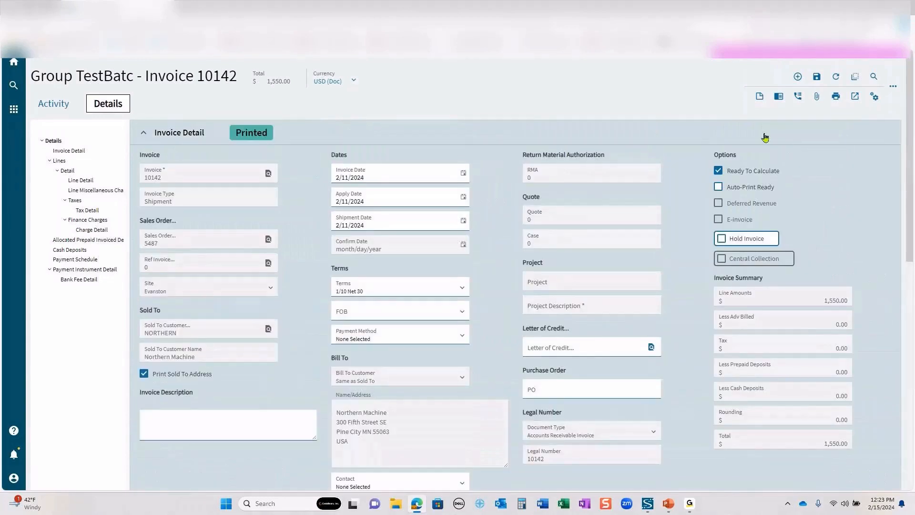
- Preview the Invoice Entry report filtered to the Main Book, ending back at the Northern Machine invoice
{"action": "left_click", "coordinate": [854, 98]}
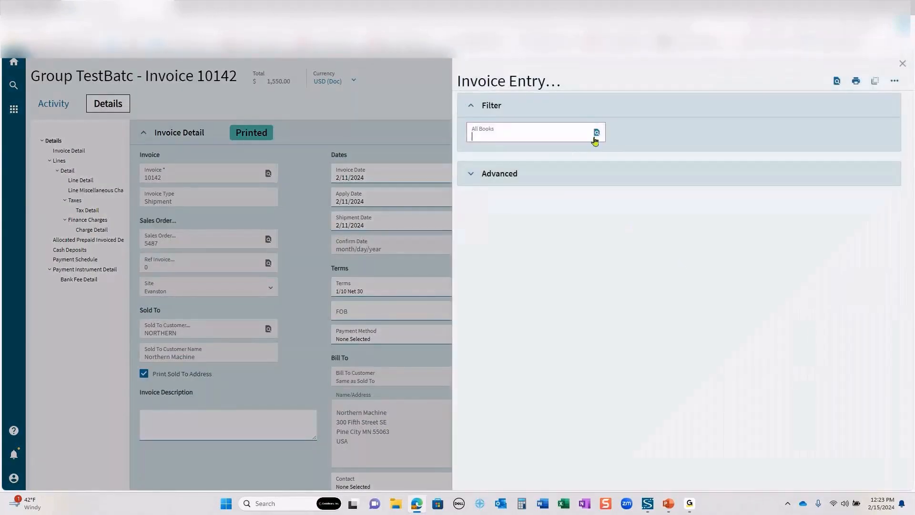
{"action": "left_click", "coordinate": [596, 136]}
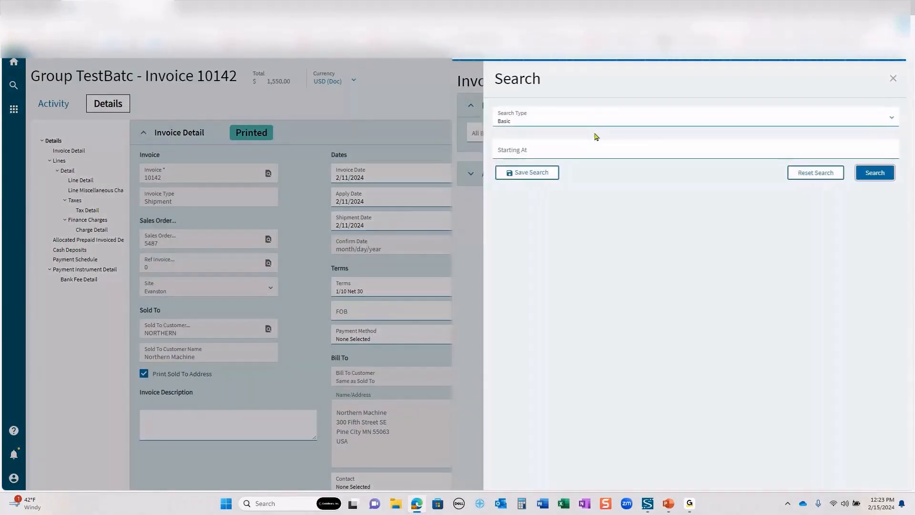
{"action": "left_click", "coordinate": [873, 173]}
{"action": "left_click", "coordinate": [509, 248]}
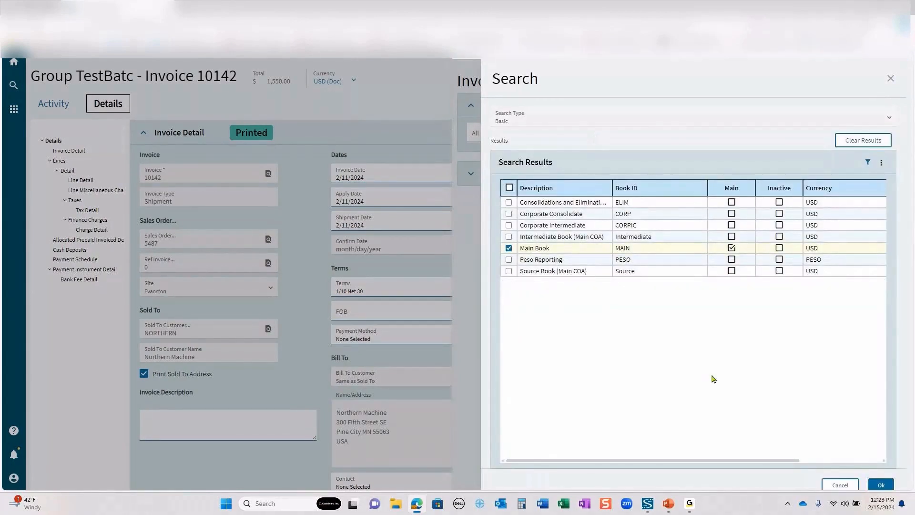
{"action": "left_click", "coordinate": [881, 485]}
{"action": "left_click", "coordinate": [837, 81]}
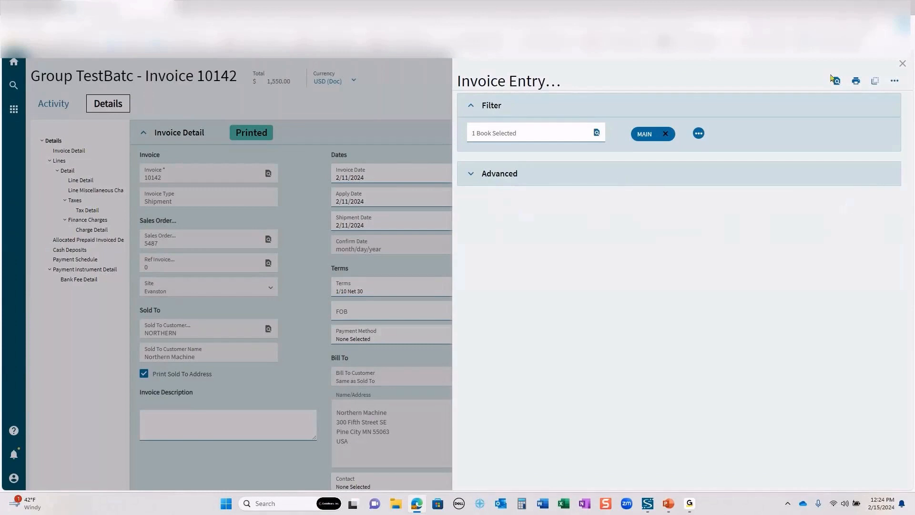
{"action": "left_click", "coordinate": [903, 64]}
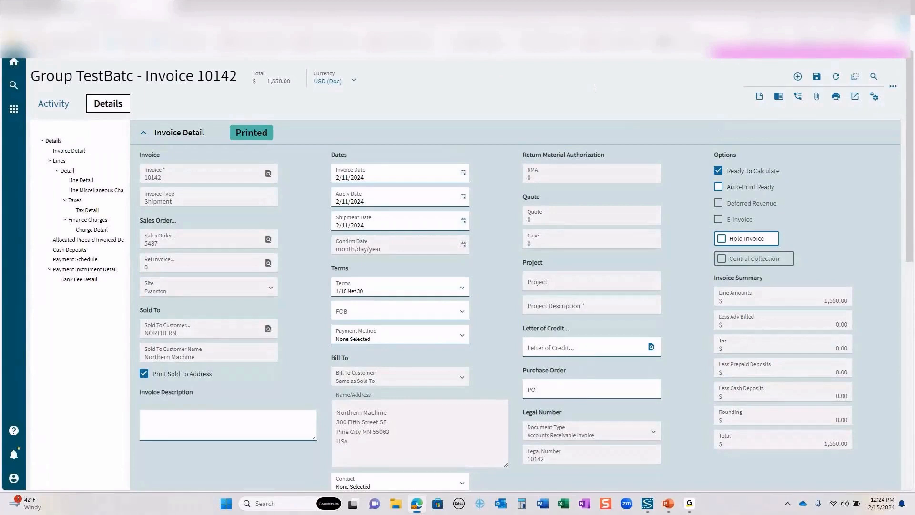
- Return to the group's invoices and review the additional actions available for the group and for its invoices
{"action": "left_click", "coordinate": [37, 49]}
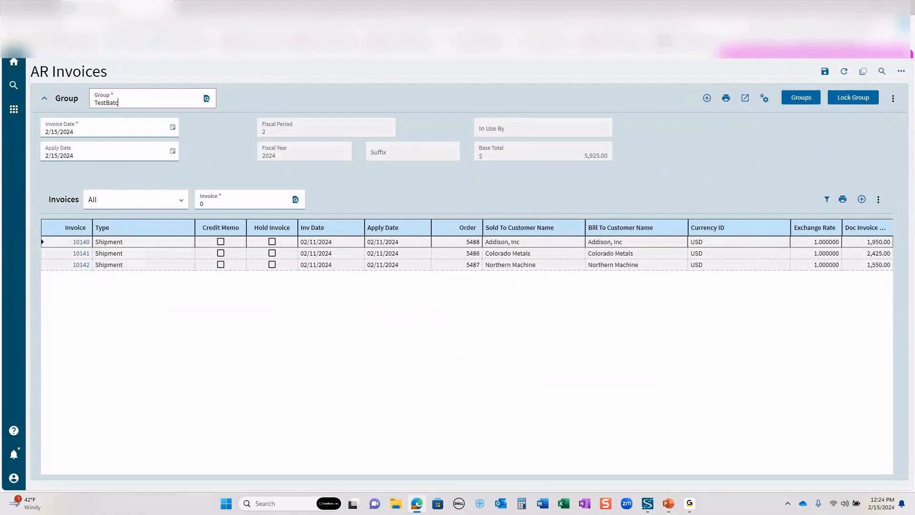
{"action": "left_click", "coordinate": [893, 98]}
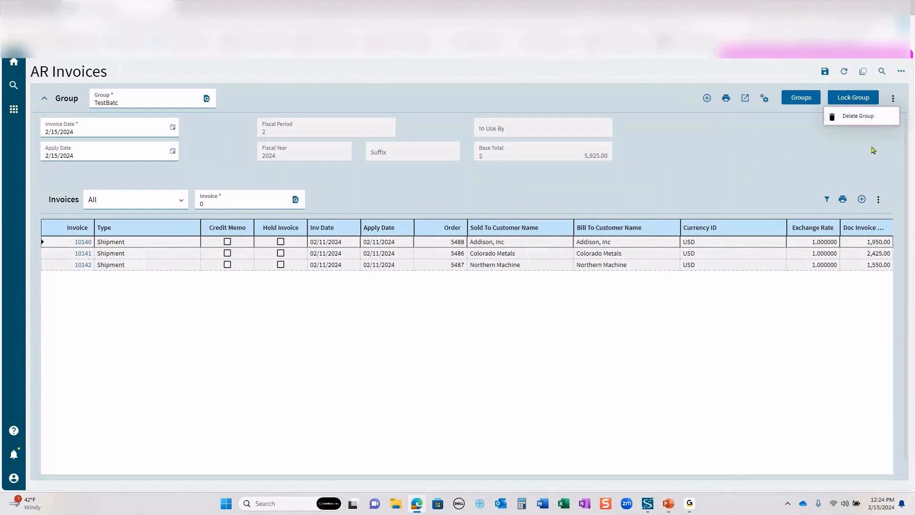
{"action": "left_click", "coordinate": [879, 202]}
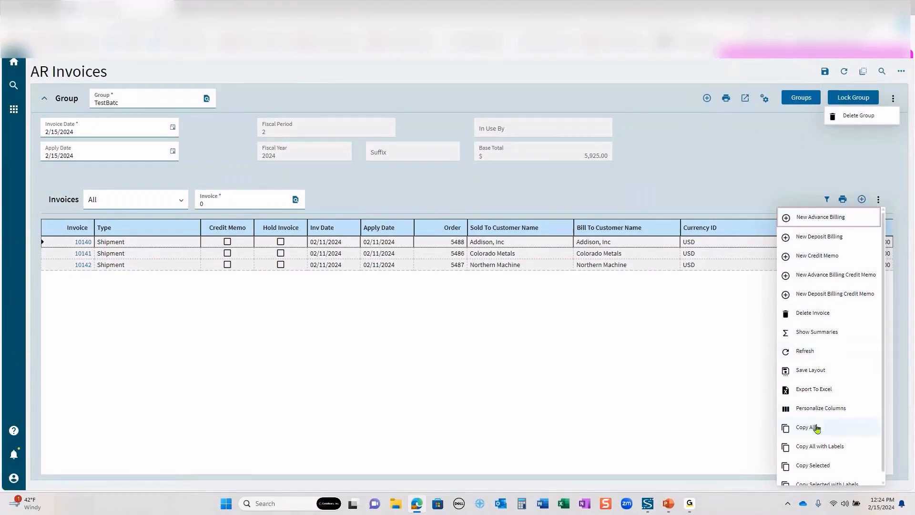
{"action": "left_click", "coordinate": [815, 139]}
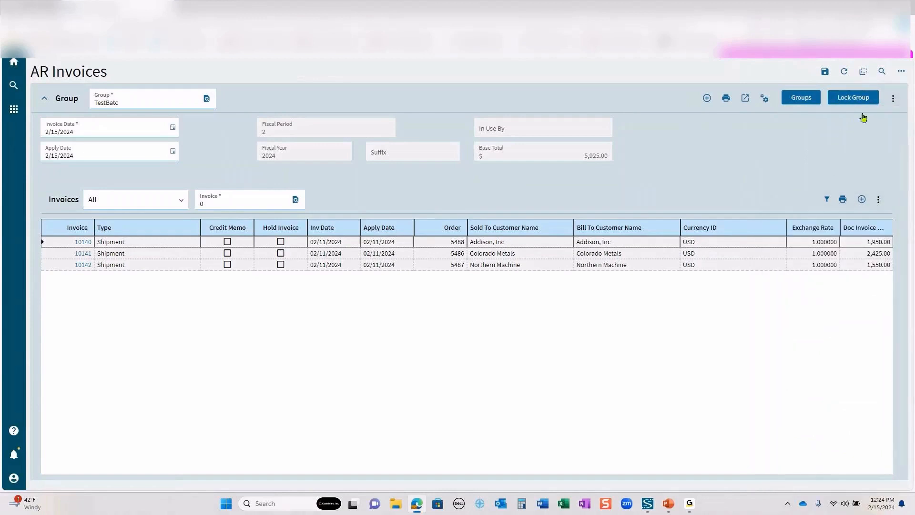
- Post the TestBatc invoice group and close the posting form
{"action": "left_click", "coordinate": [764, 99]}
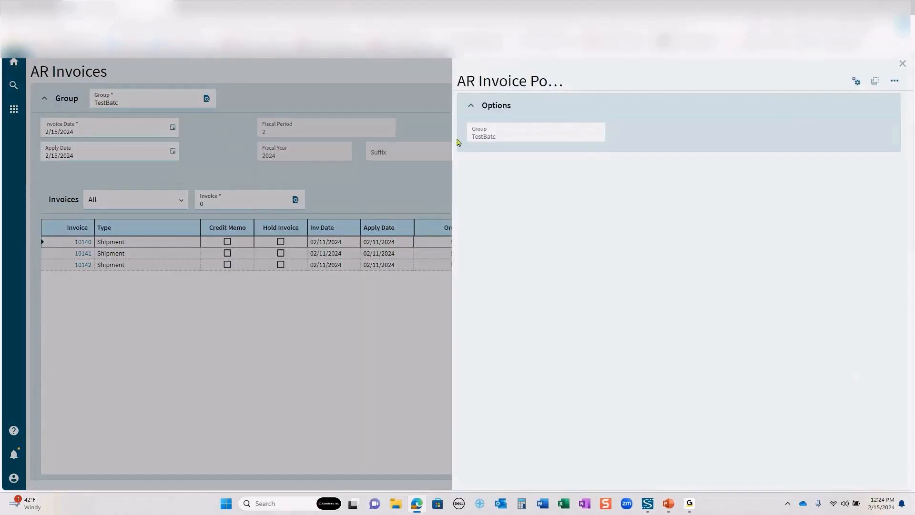
{"action": "left_click", "coordinate": [855, 84]}
{"action": "left_click", "coordinate": [903, 63]}
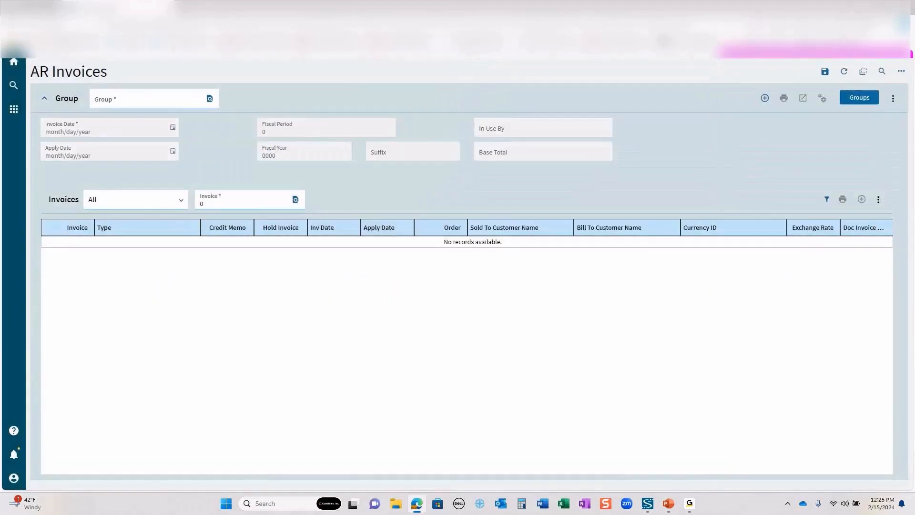